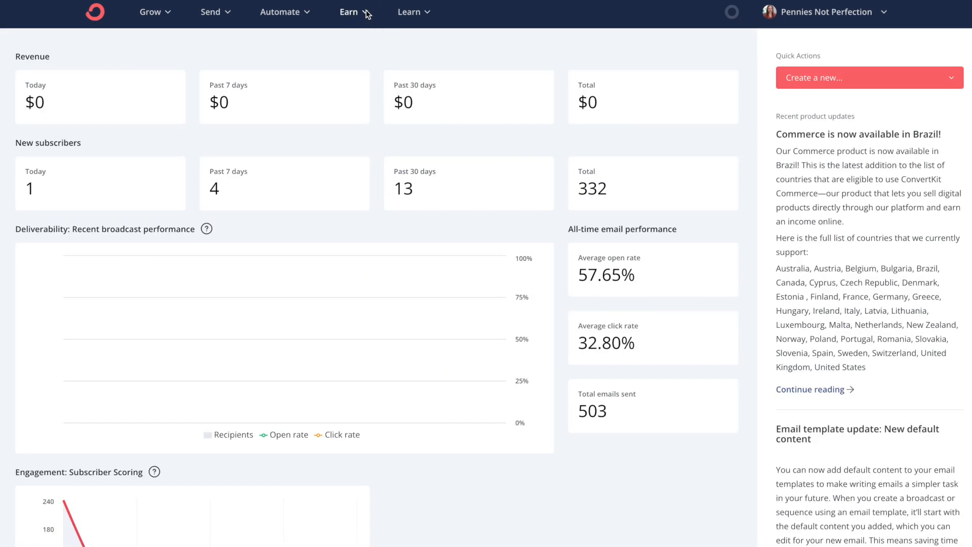
Start a new product and name it YouTube Success Workbook.
left_click(355, 13)
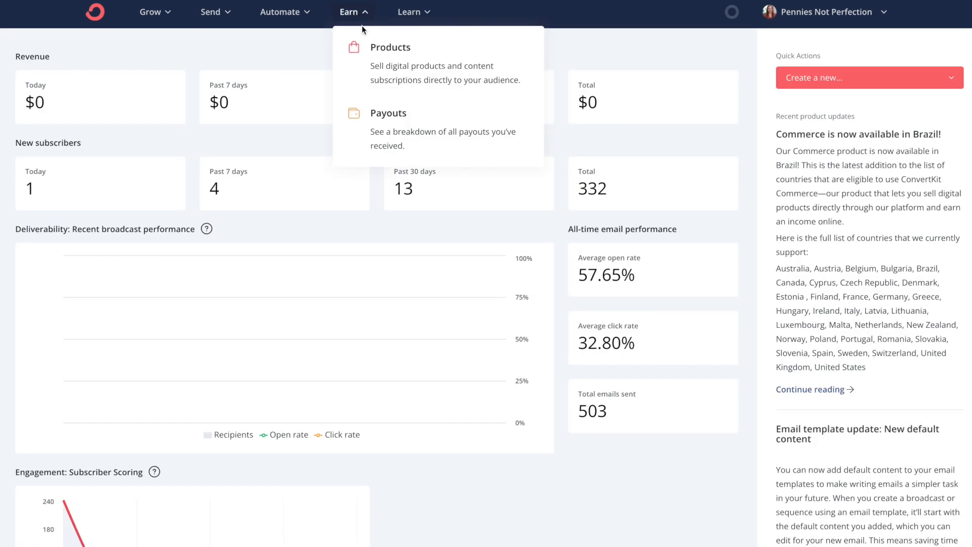
left_click(388, 61)
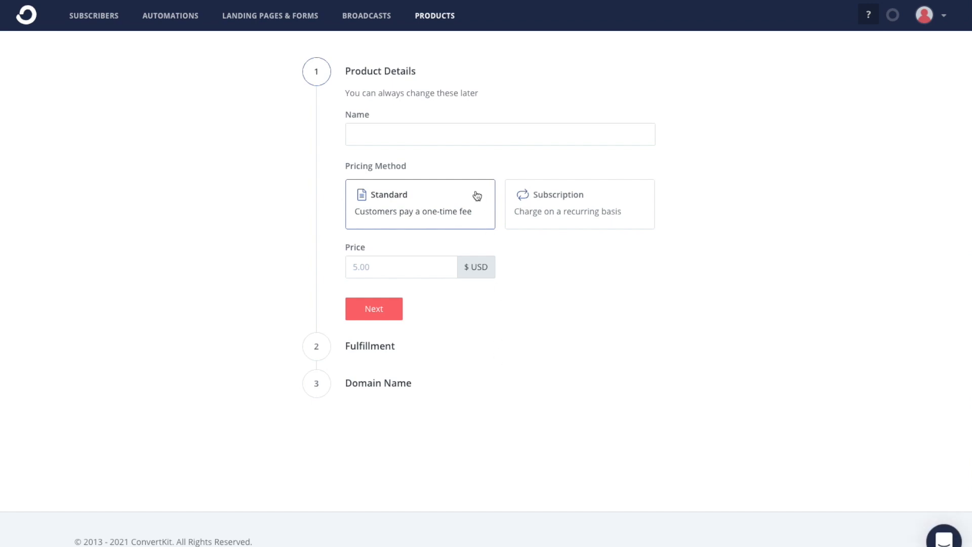
left_click(478, 124)
type("YouTube Scu")
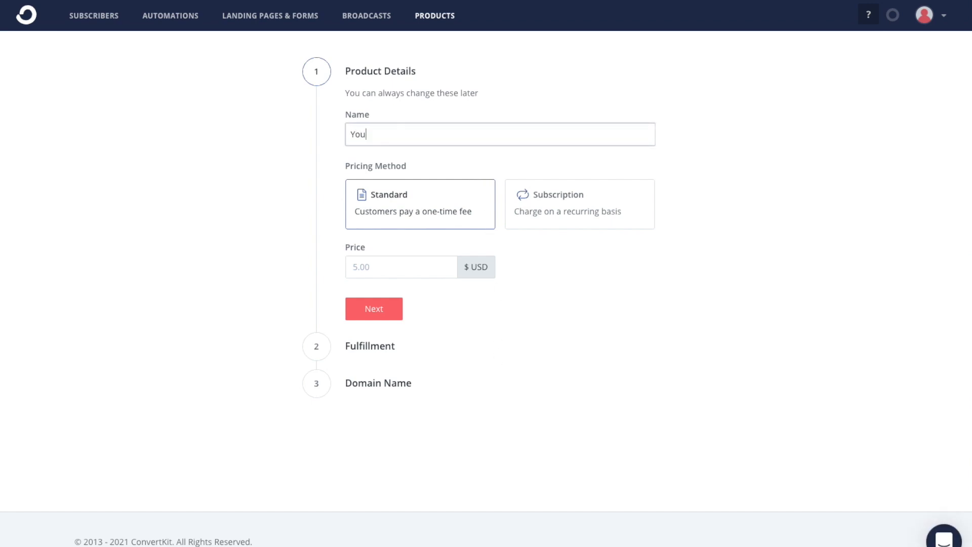
key("BackSpace")
key("BackSpace")
type("uccess Workbook")
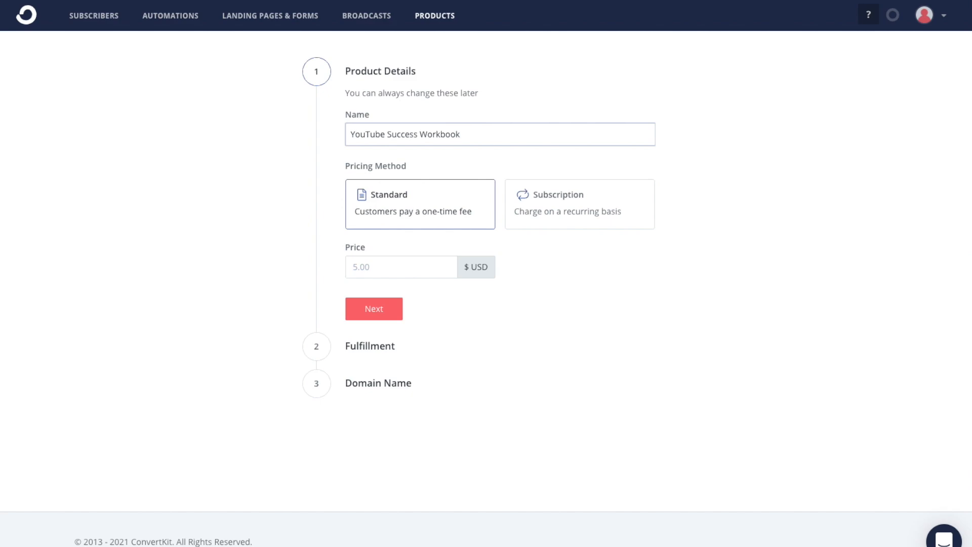
Set the product's one-time price to 17.50 USD and continue to the Fulfillment stage.
left_click(417, 272)
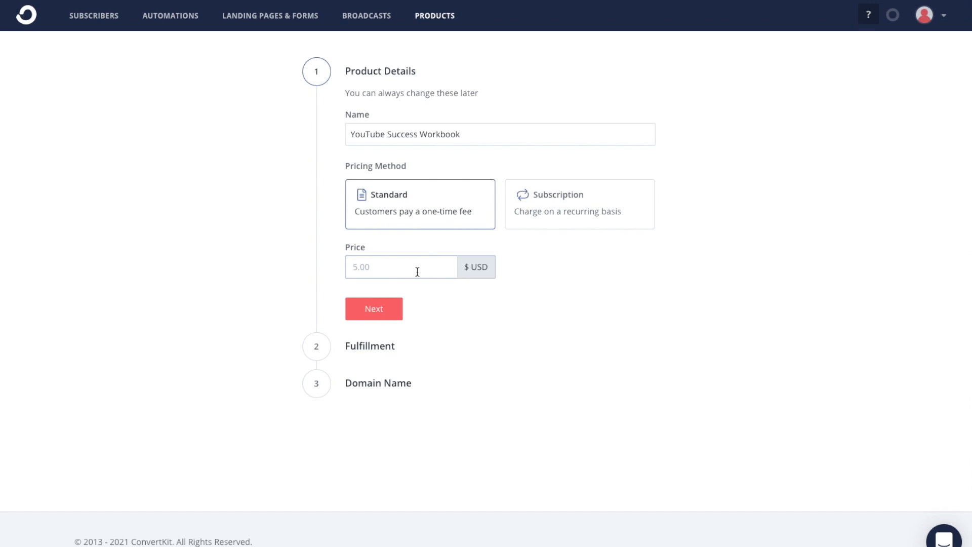
type("17.50")
left_click(392, 309)
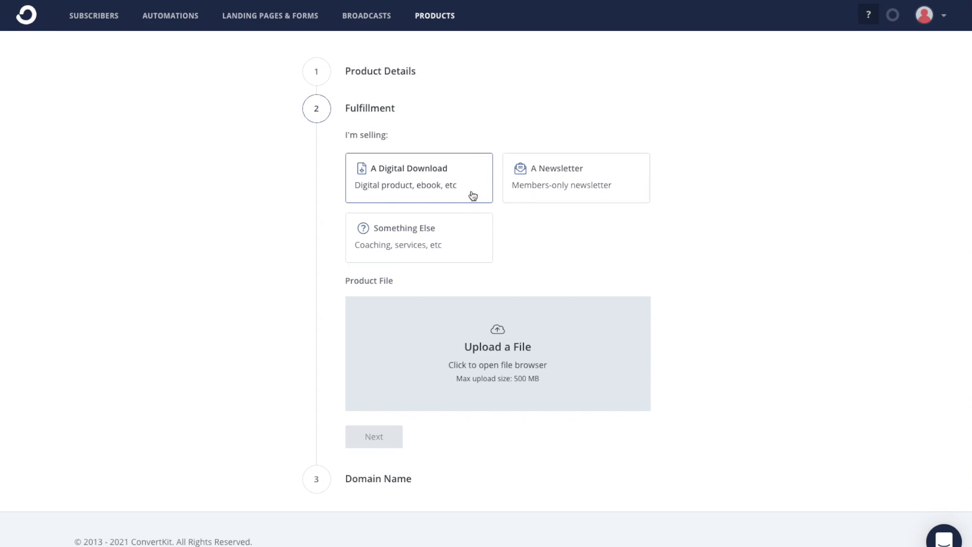
Upload YouTube Success Planner - Pennies Not Perfection.pdf as the digital download's product file and continue to the Domain Name stage.
left_click(498, 334)
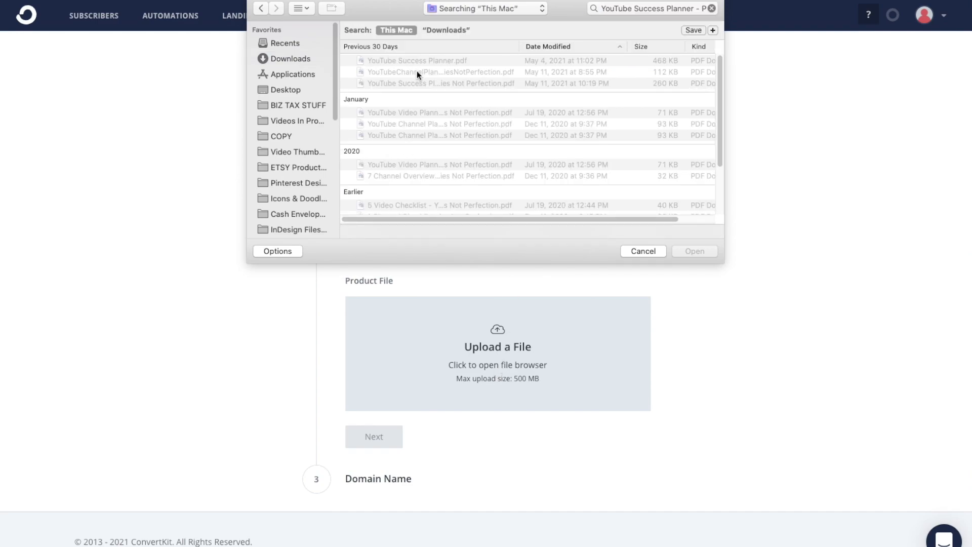
left_click(417, 71)
double_click(418, 80)
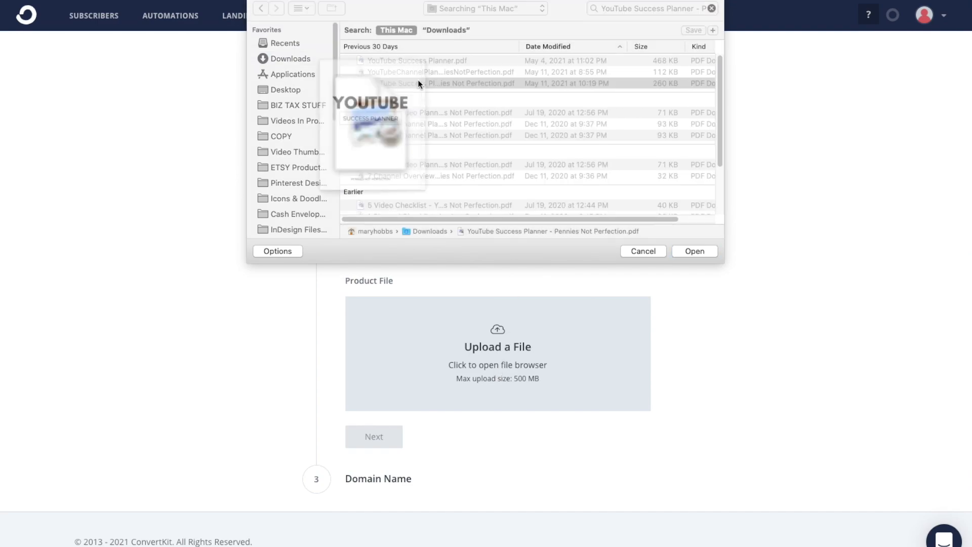
left_click(669, 87)
left_click(669, 230)
left_click(668, 307)
left_click(666, 364)
key("space")
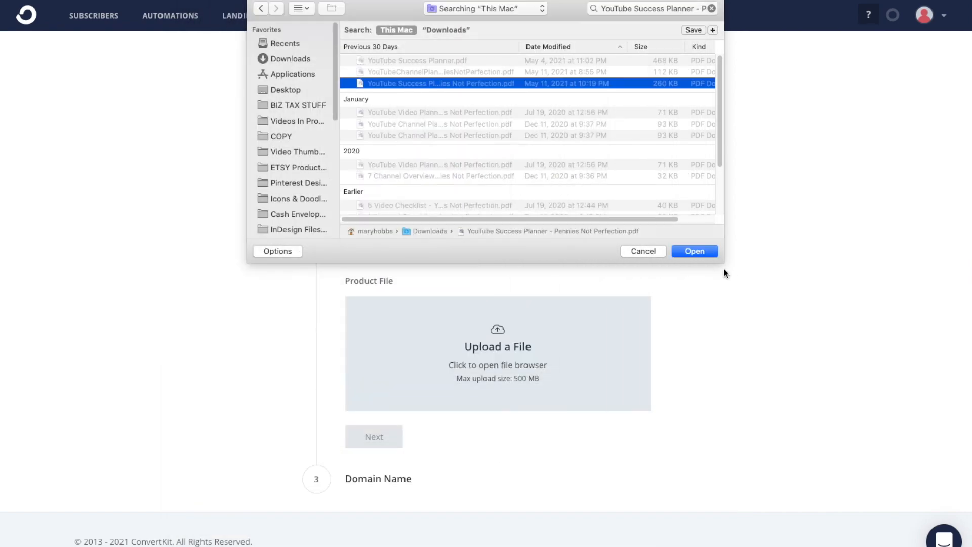
left_click(694, 251)
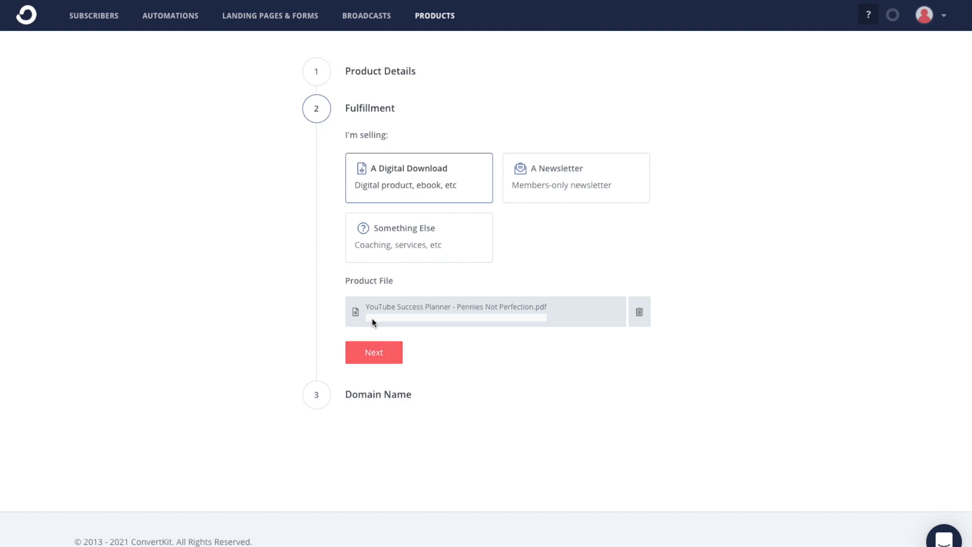
left_click(378, 353)
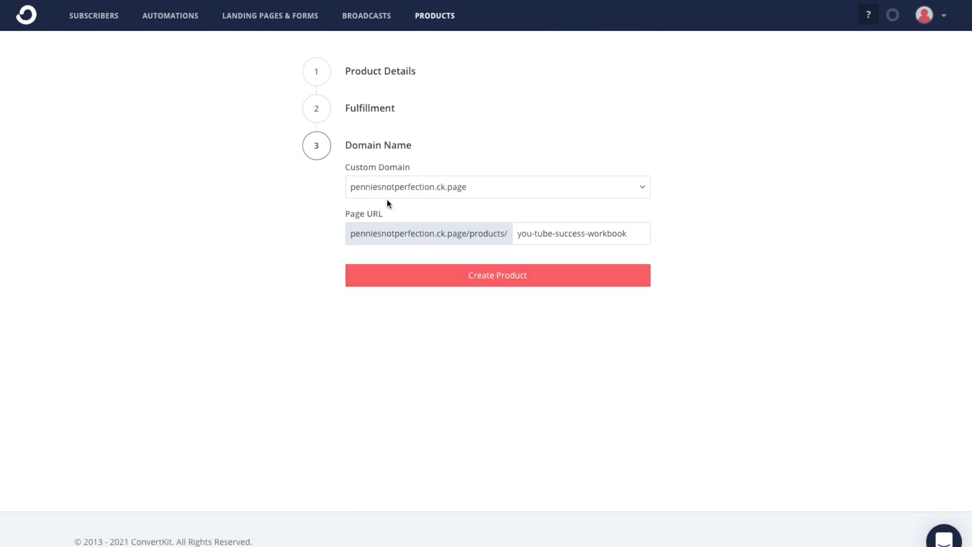
Check the custom domain choices, keep penniesnotperfection.ck.page with the suggested page URL, and create the product.
left_click(486, 196)
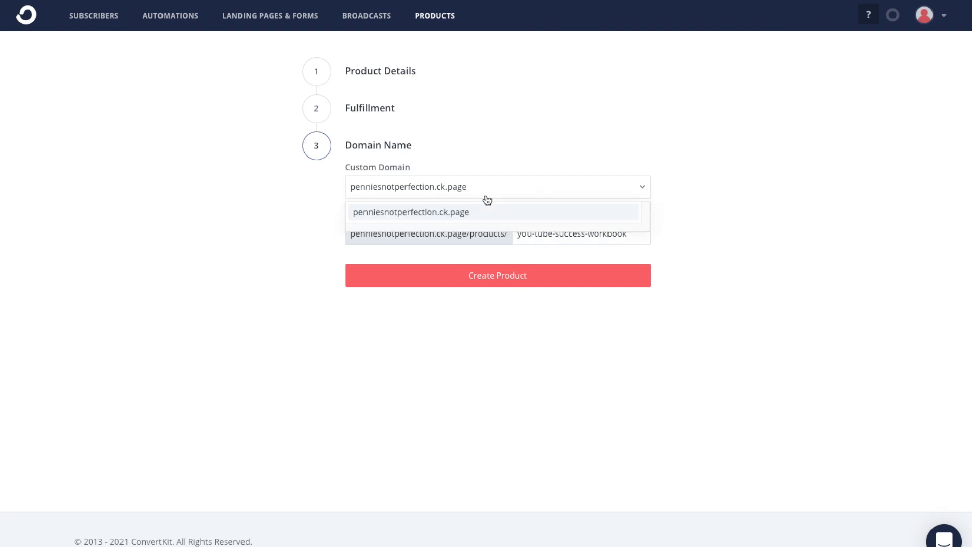
left_click(486, 197)
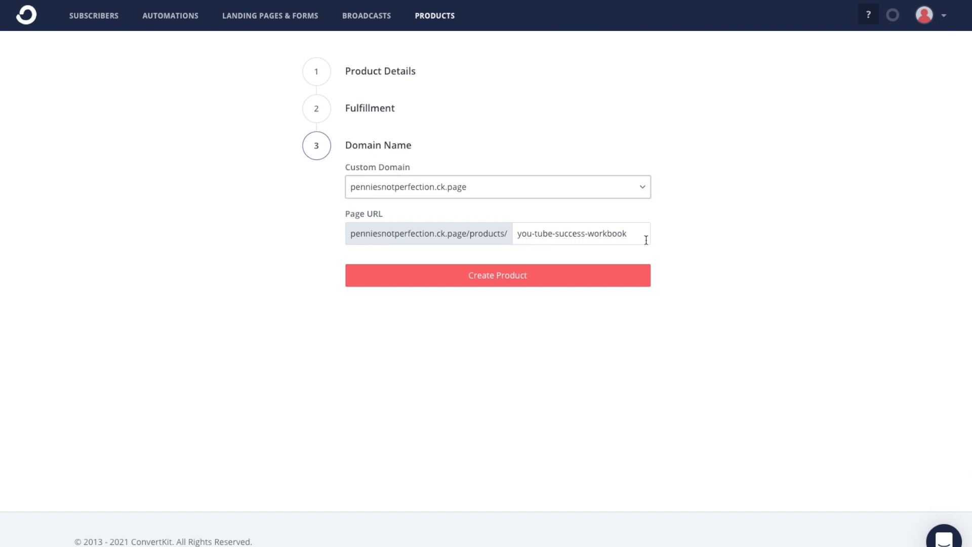
left_click(490, 278)
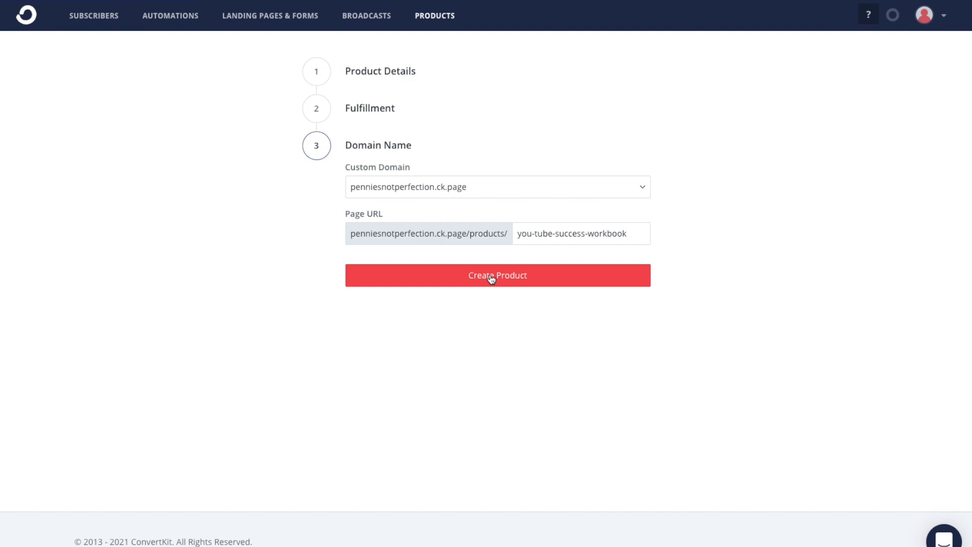
left_click(491, 278)
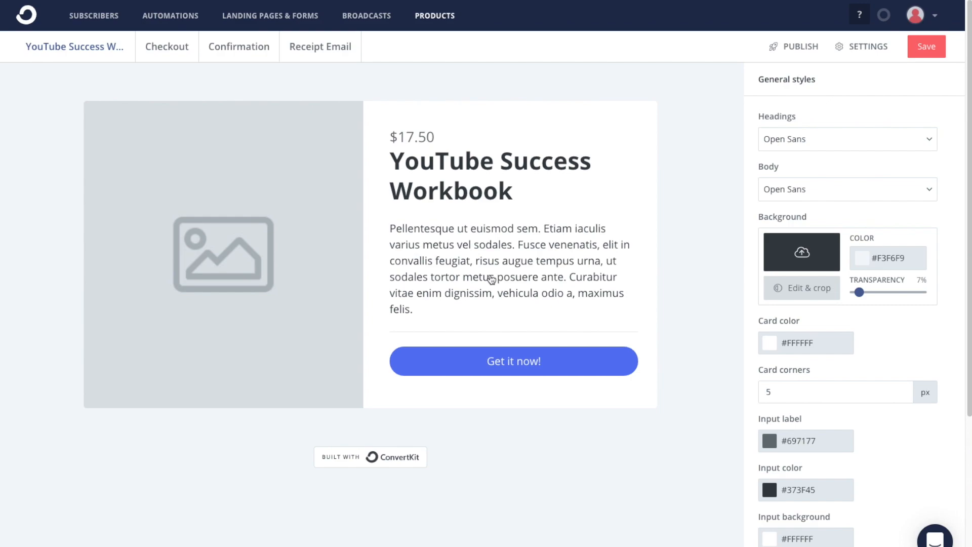
Replace the placeholder product image with the Ultimate YouTube Success Planner cover image from the computer's files.
left_click(209, 224)
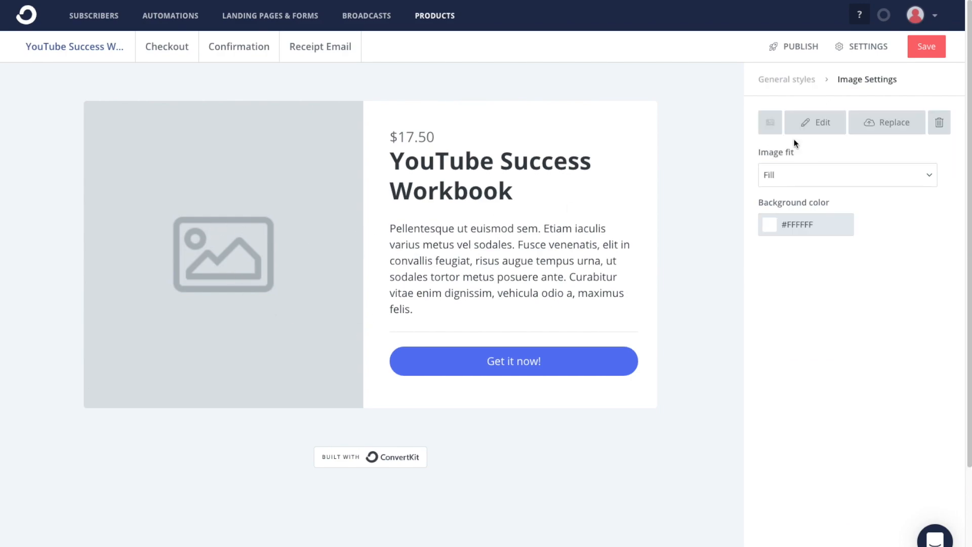
left_click(870, 124)
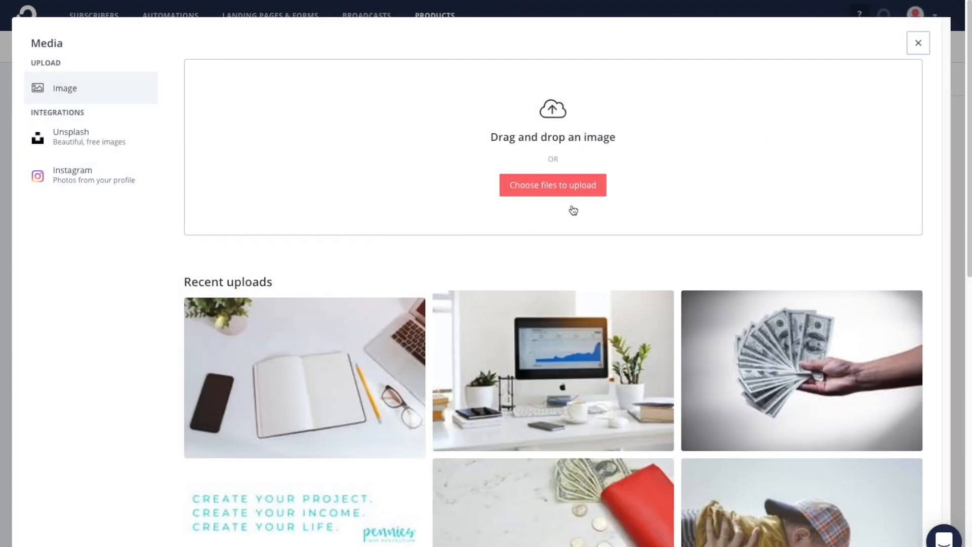
left_click(568, 188)
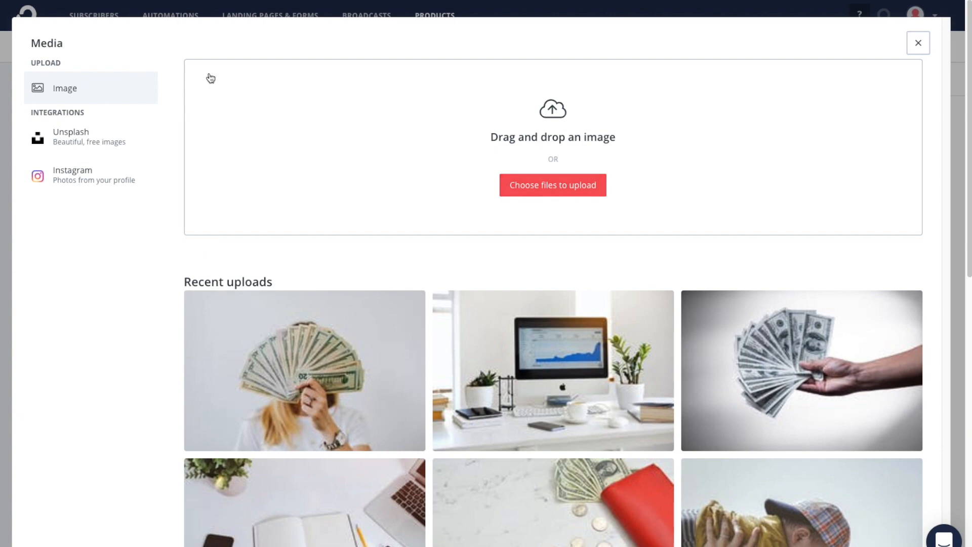
key("super+Tab")
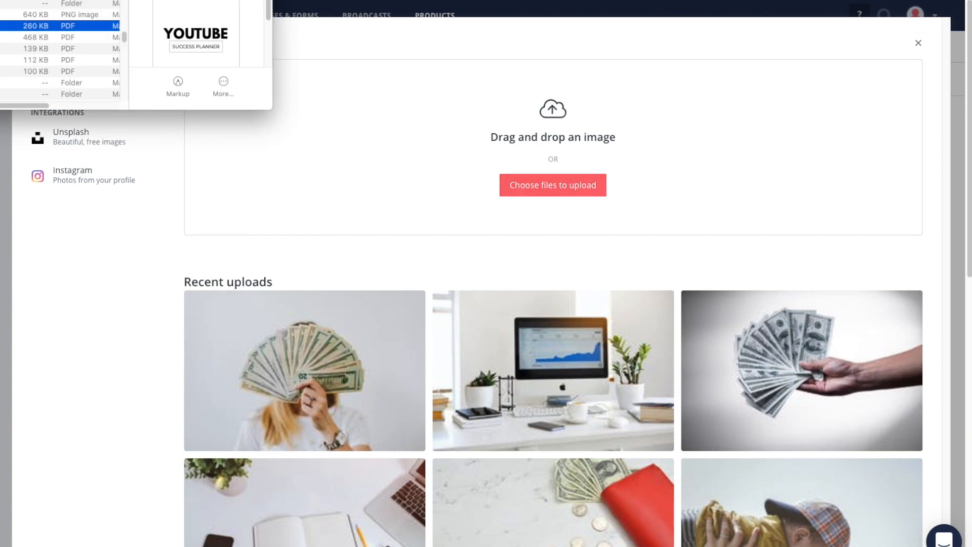
left_click(0, 14)
left_click_drag(0, 14, 481, 135)
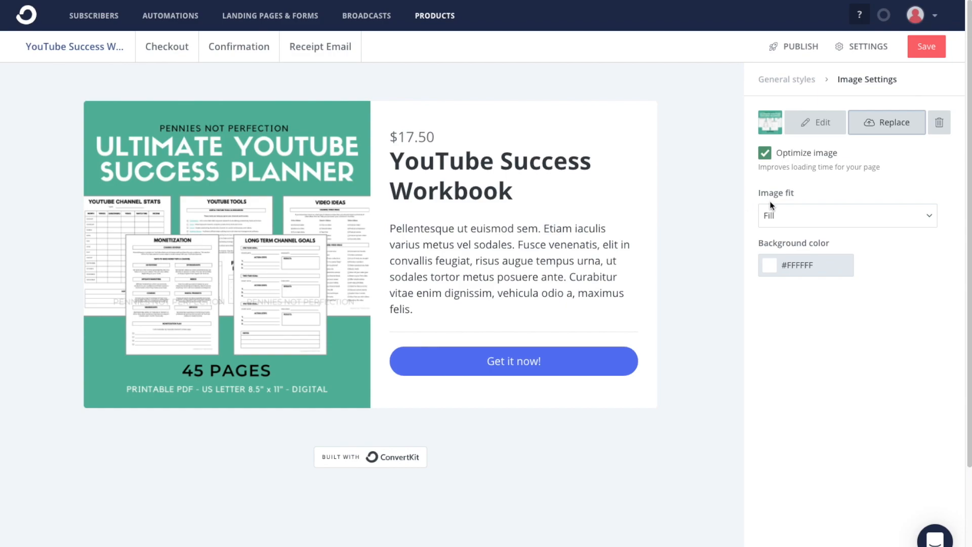
left_click(803, 81)
Replace the placeholder product description with "YouTube workbook with guides to help you succeed with your channel.".
left_click(553, 245)
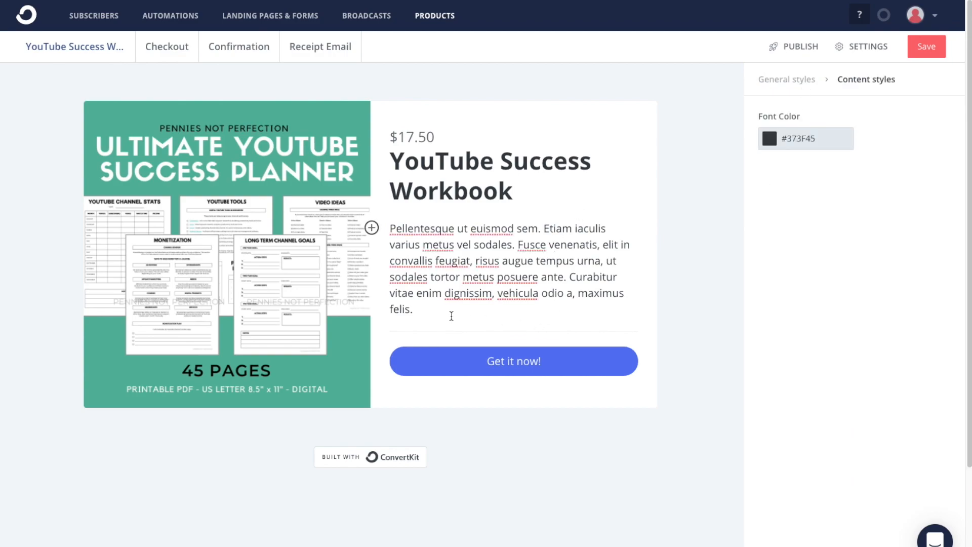
left_click_drag(443, 307, 390, 228)
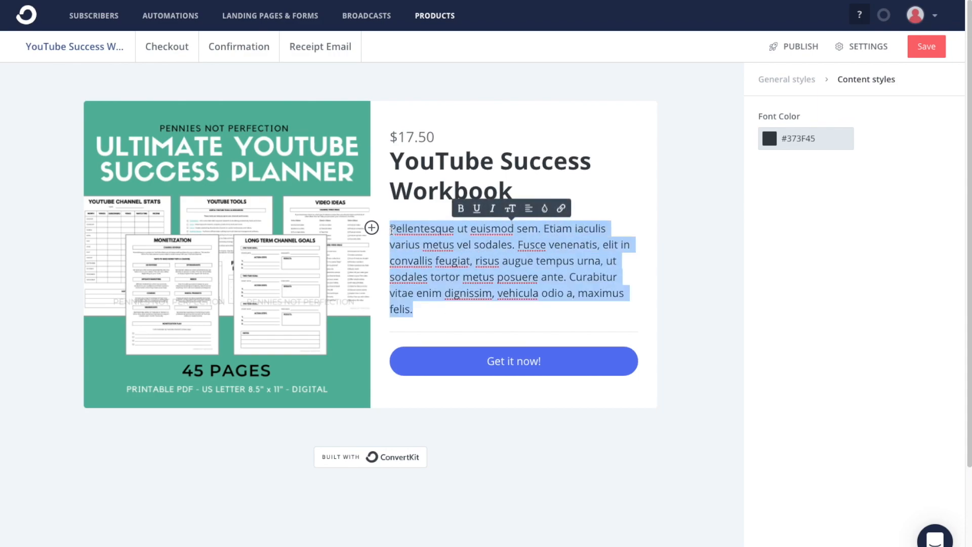
key("BackSpace")
type("You")
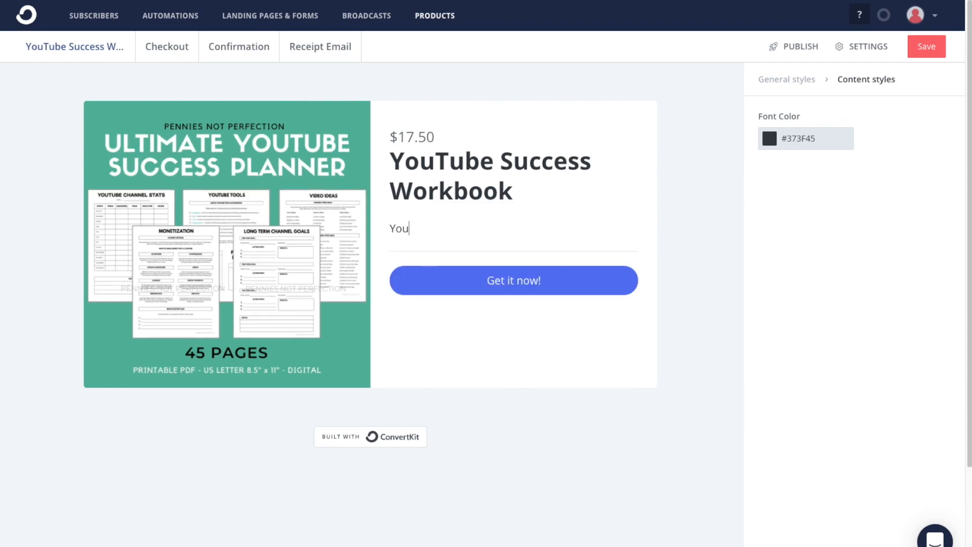
type("Tube workbook with guid")
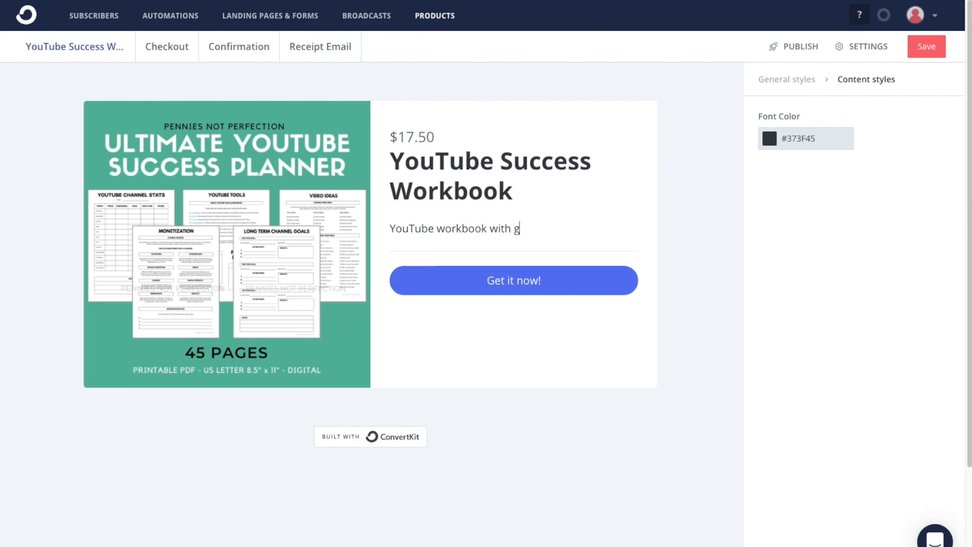
type("s to help you succeed with your channel.")
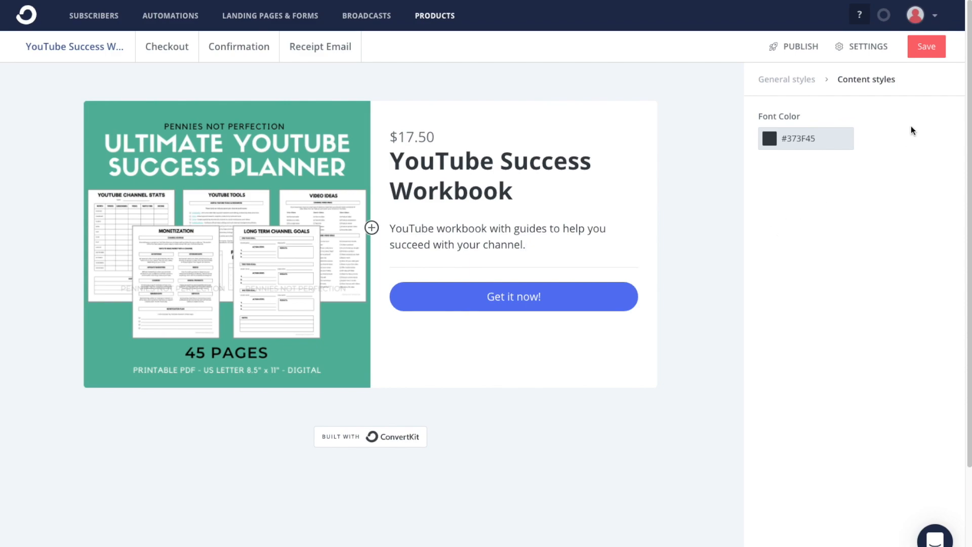
Open the product settings and review the product details and fulfillment options.
left_click(863, 46)
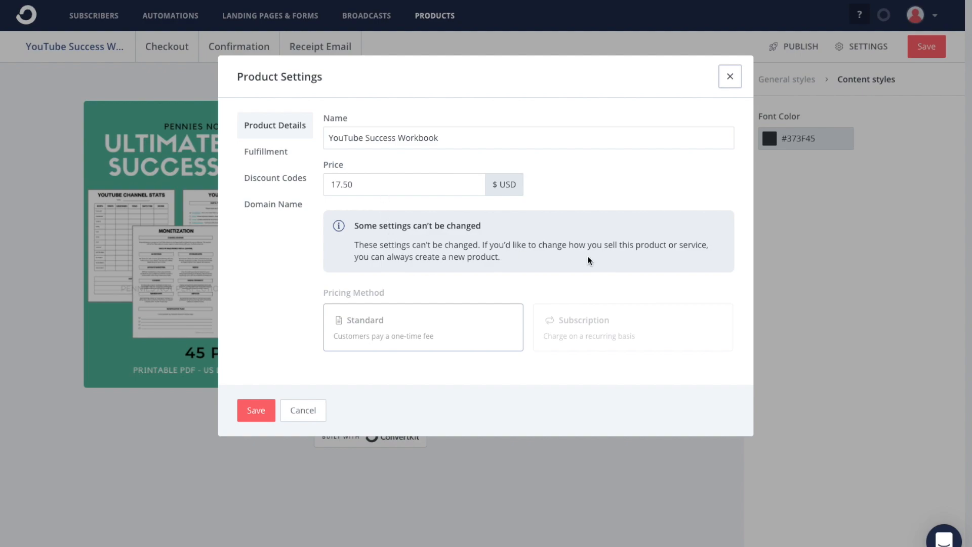
left_click(254, 152)
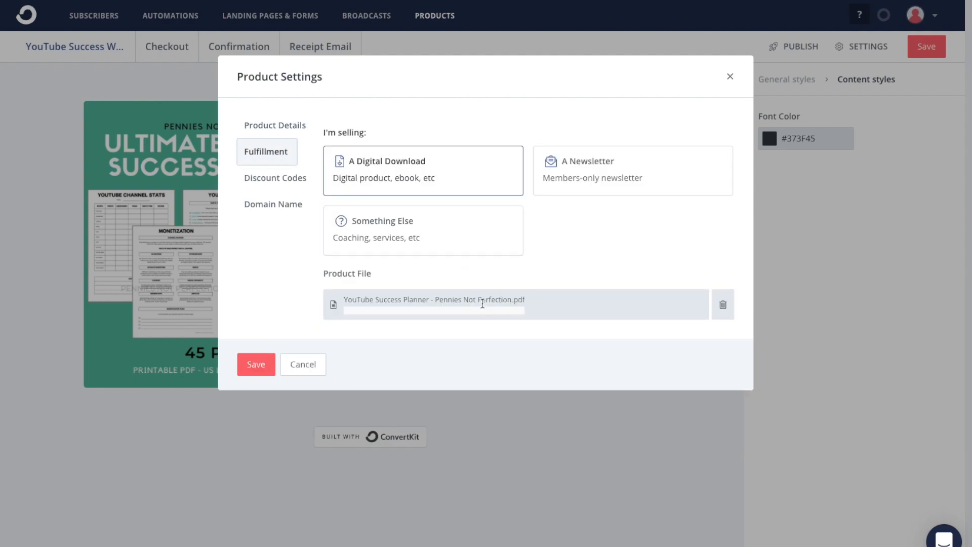
Try out a discount code YOUTUBE worth $1.50 with a limit of 0, and remove it.
left_click(303, 175)
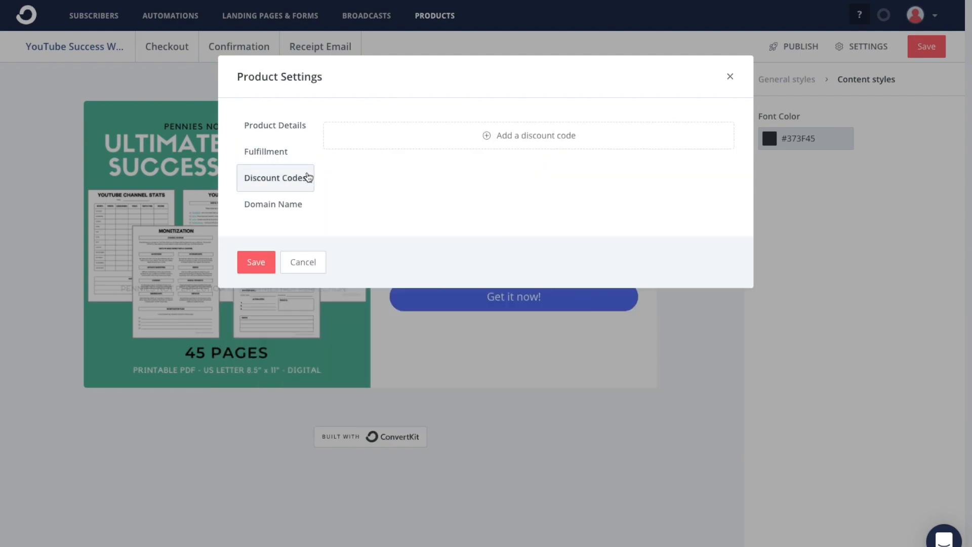
left_click(557, 141)
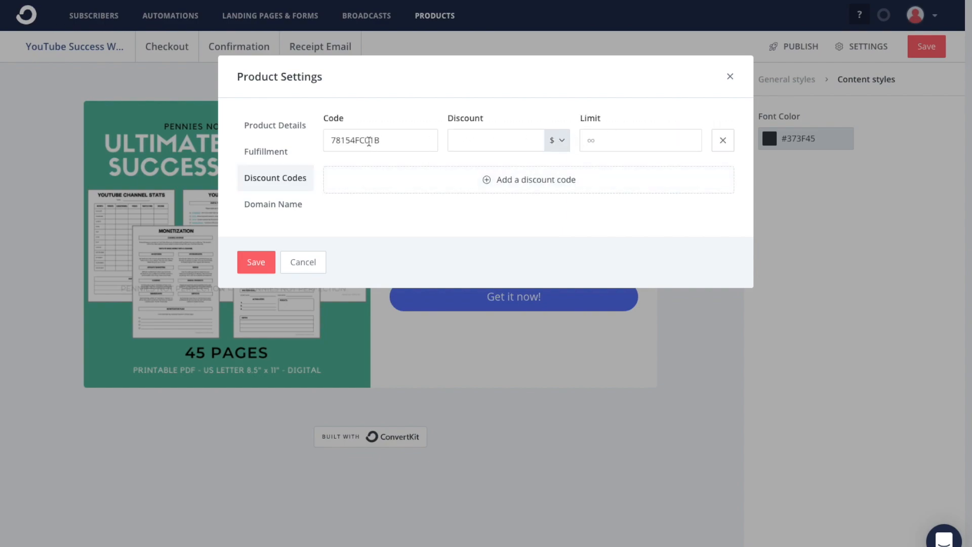
double_click(391, 142)
type("YOUTUBE")
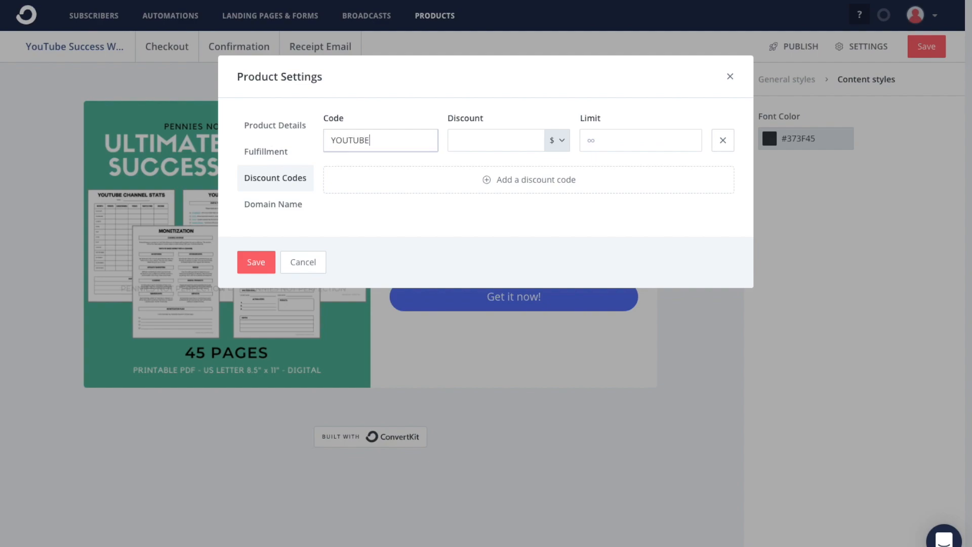
left_click(475, 141)
left_click(562, 139)
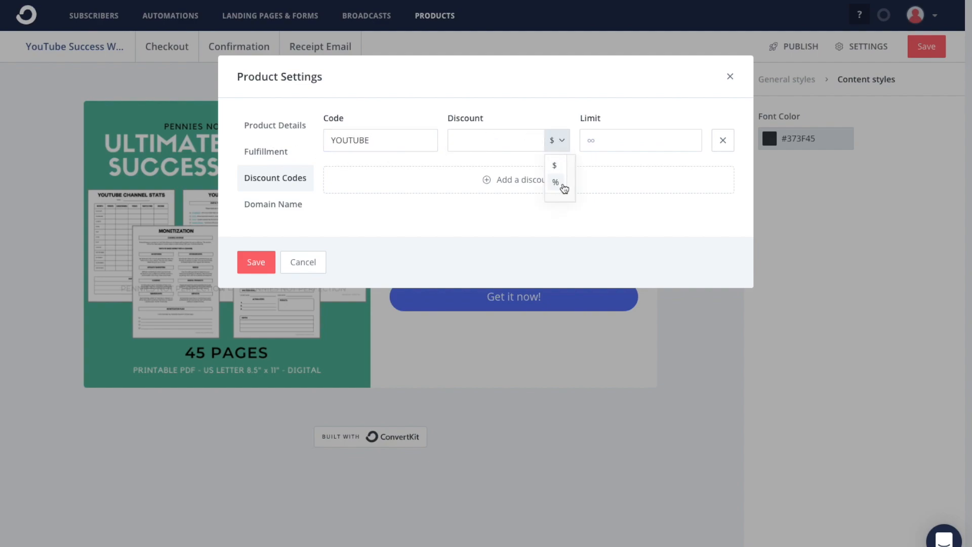
left_click(556, 166)
left_click(501, 137)
type("1.50")
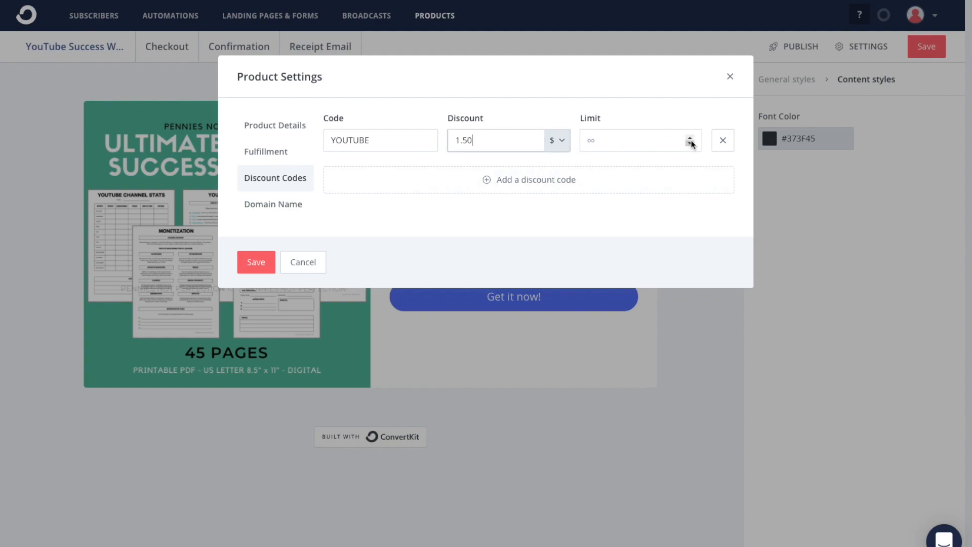
left_click(690, 143)
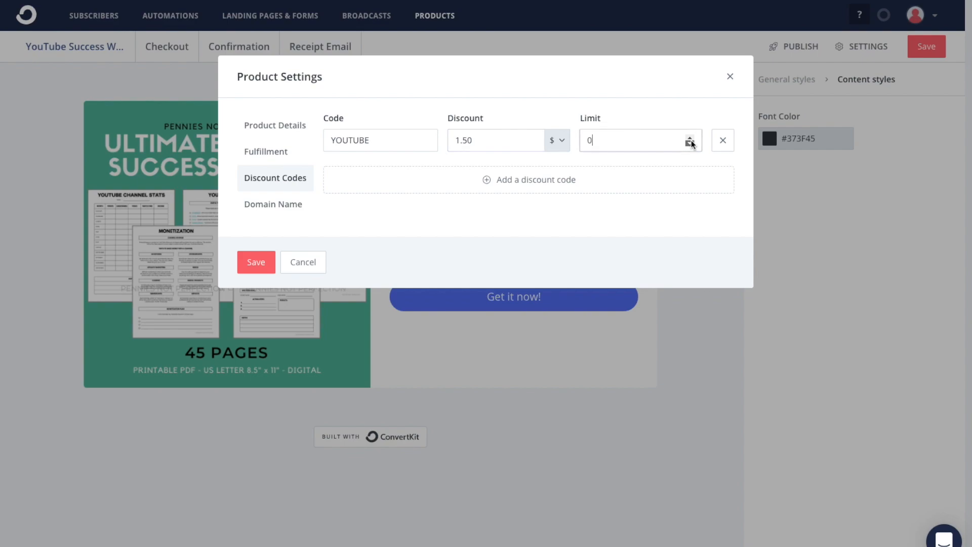
left_click(725, 139)
Review the custom domain choices and page URL in the product's domain name settings.
left_click(295, 207)
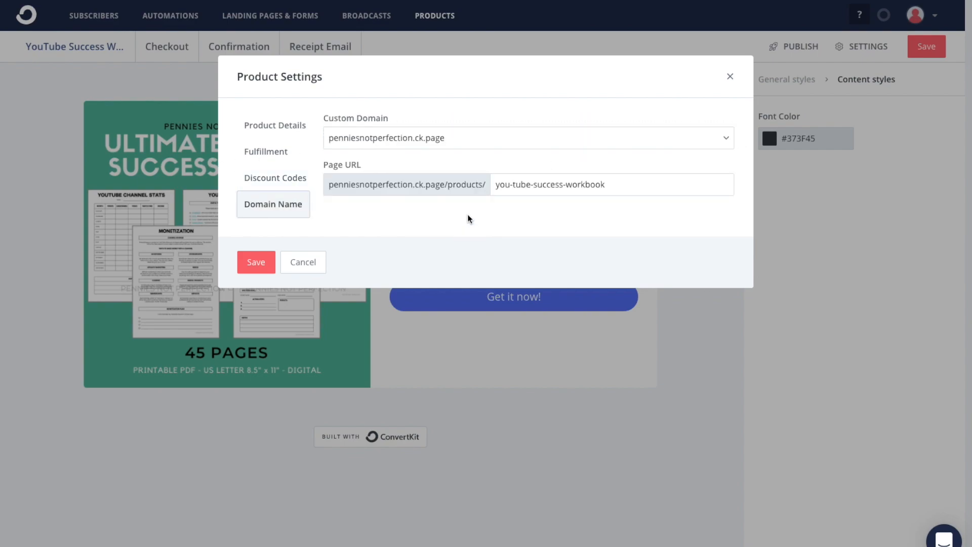
left_click(630, 134)
left_click(630, 133)
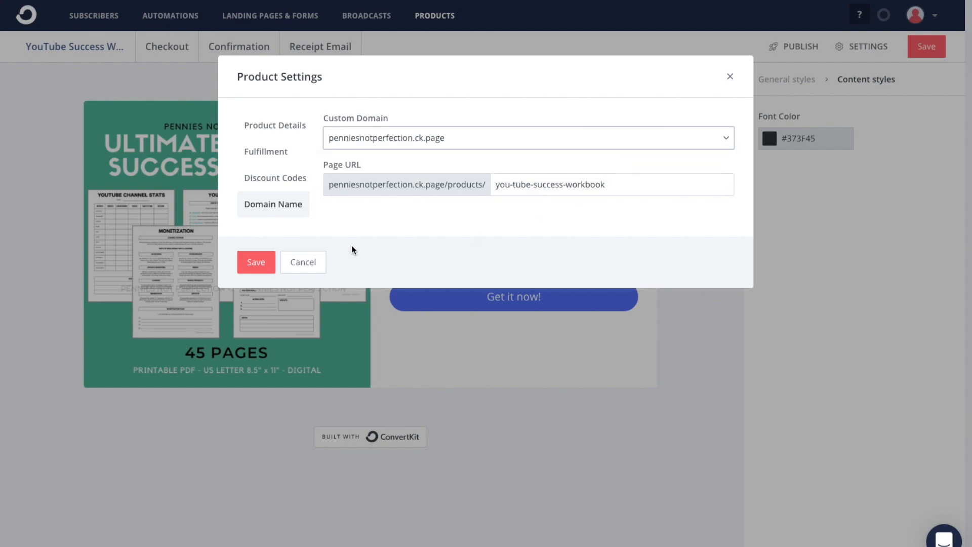
Save the product settings with the current domain and page URL, and save the product page.
left_click(258, 267)
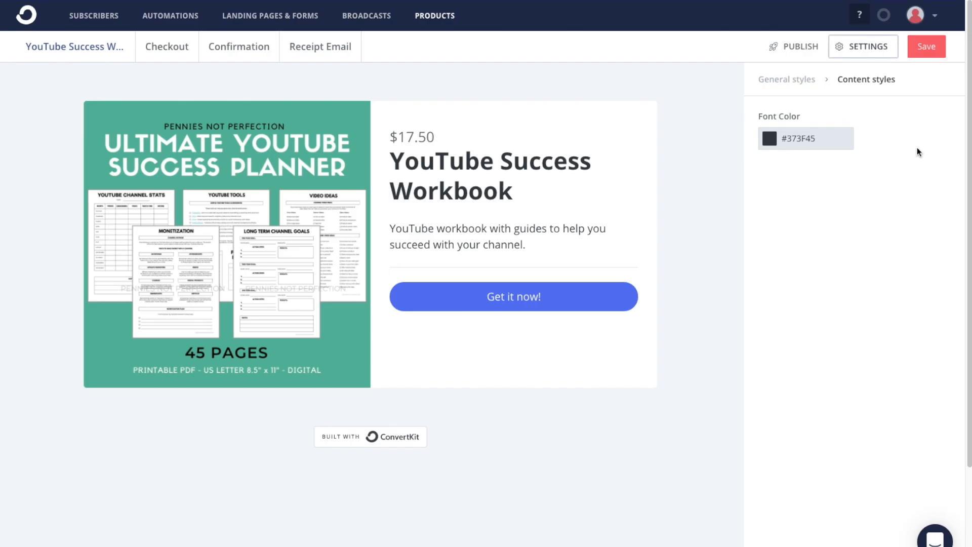
left_click(928, 52)
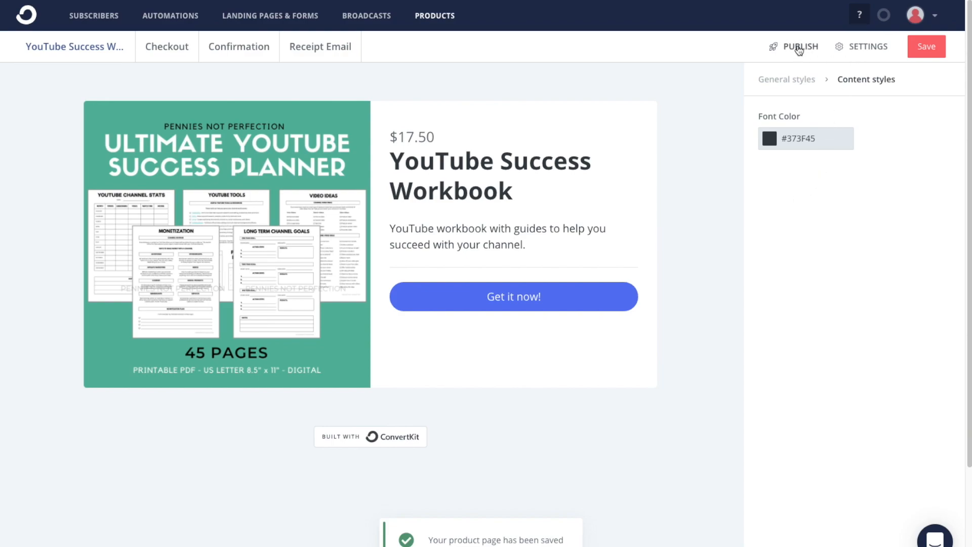
Review the checkout page's order summary, email and payment fields, and its style options.
left_click(171, 54)
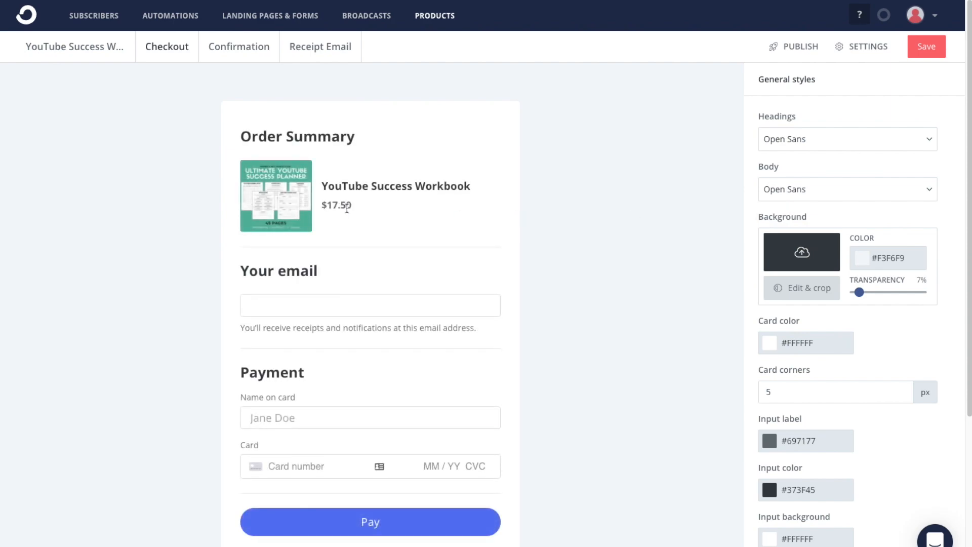
left_click(350, 310)
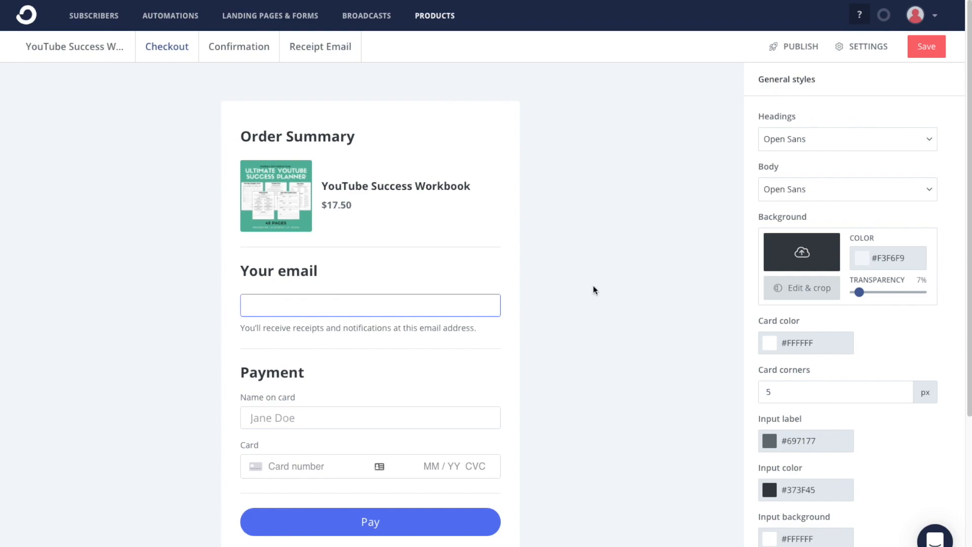
scroll(594, 286, "down", 3)
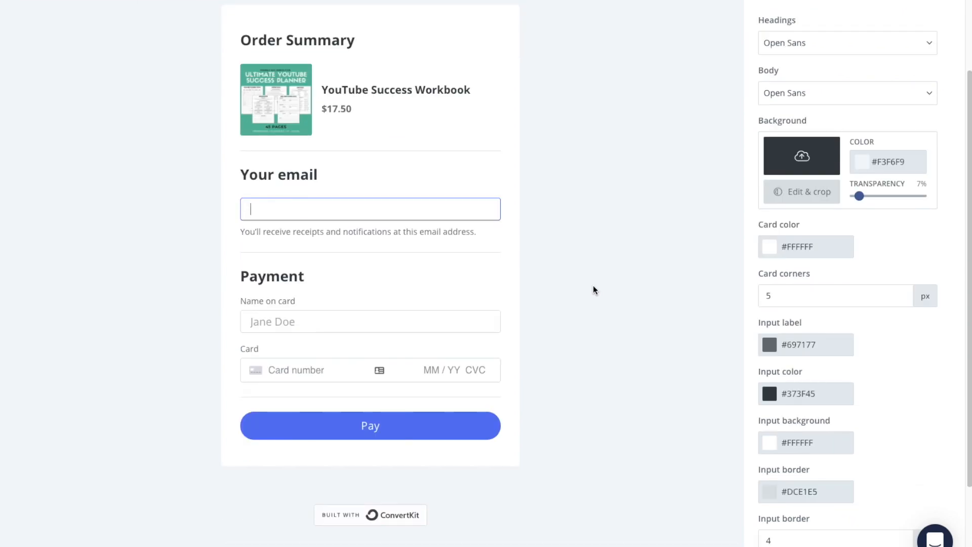
scroll(593, 287, "down", 2)
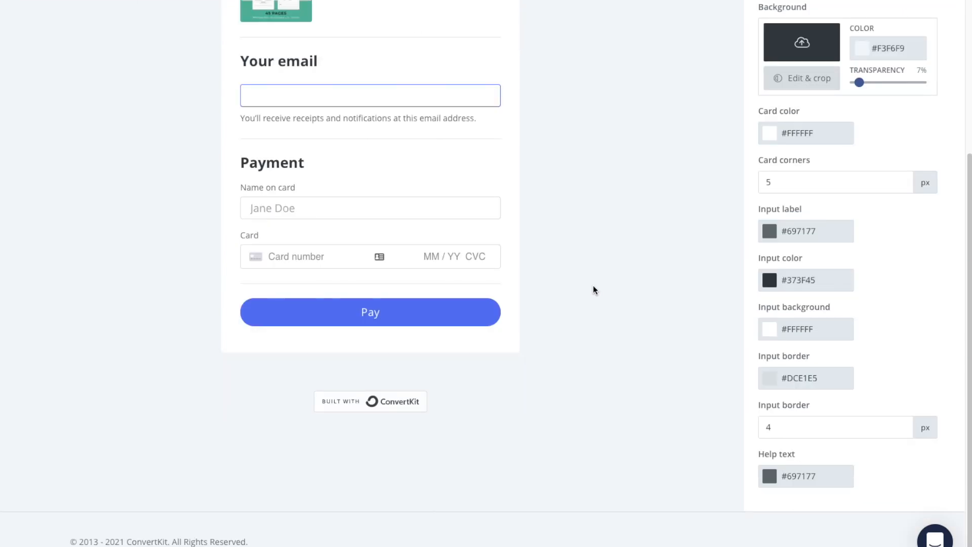
scroll(594, 286, "up", 4)
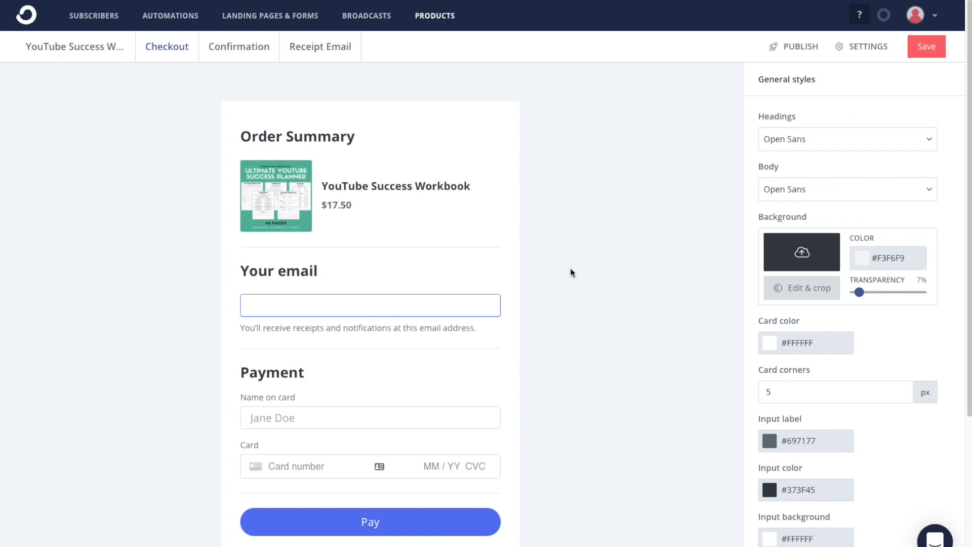
Review the purchase confirmation page and the receipt email, and check the product settings again.
left_click(234, 51)
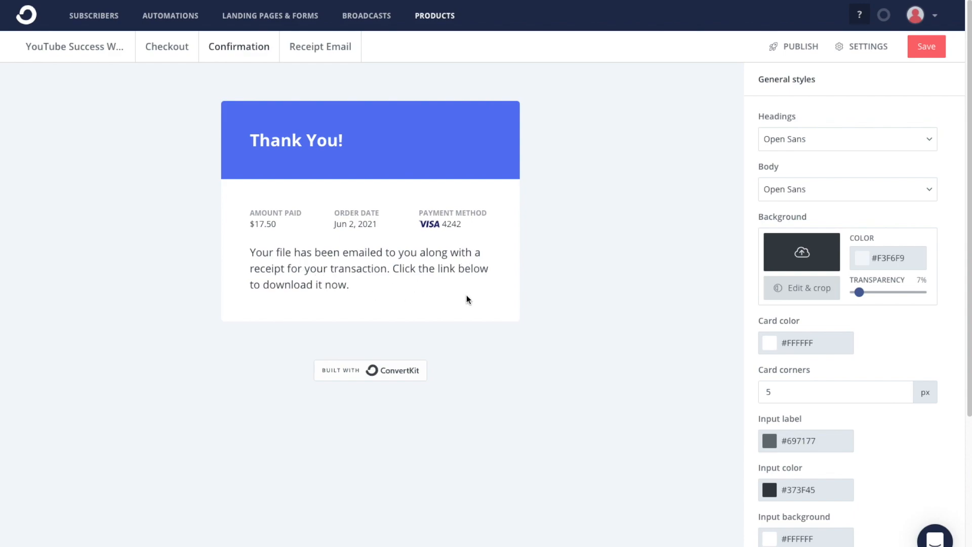
left_click(327, 53)
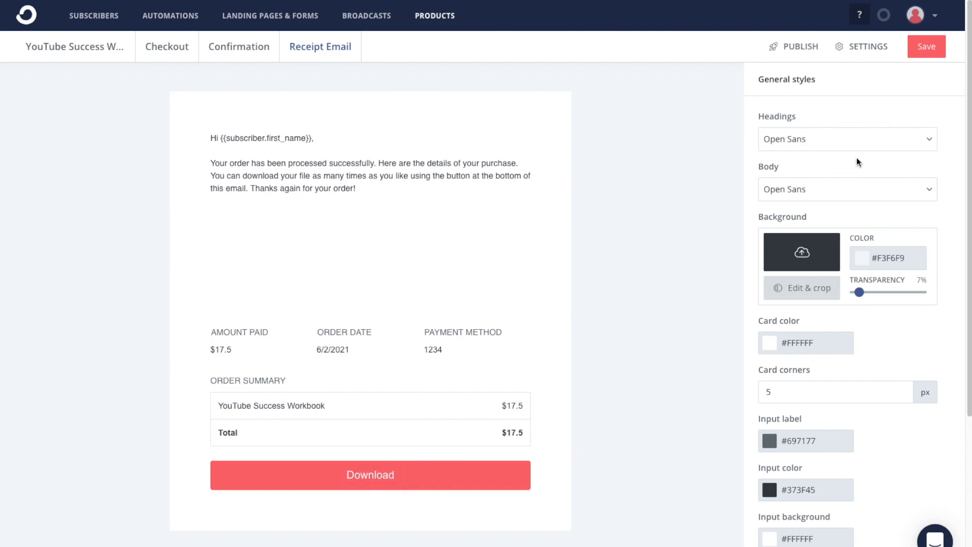
scroll(857, 337, "down", 4)
scroll(857, 337, "up", 4)
left_click(867, 47)
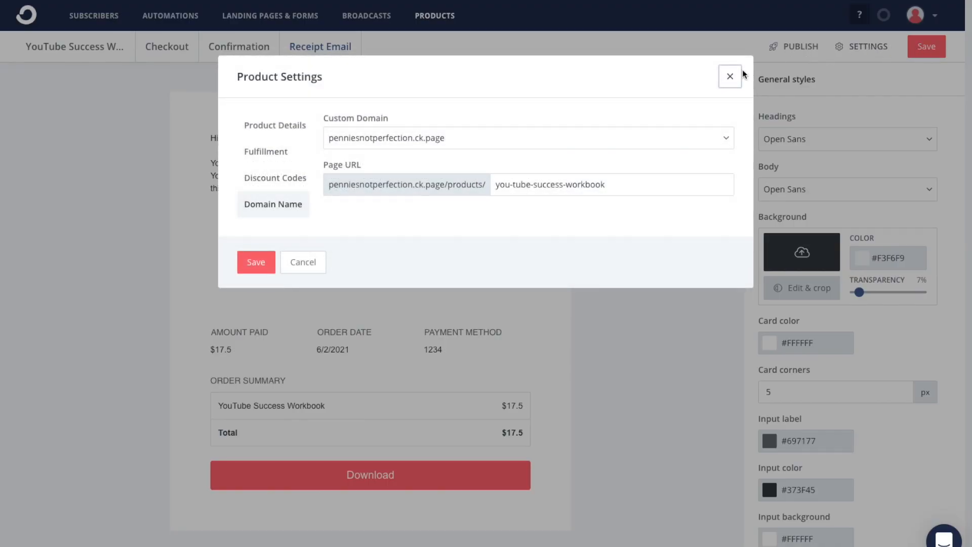
left_click(730, 77)
Save the product page and publish the YouTube Success Workbook.
left_click(936, 48)
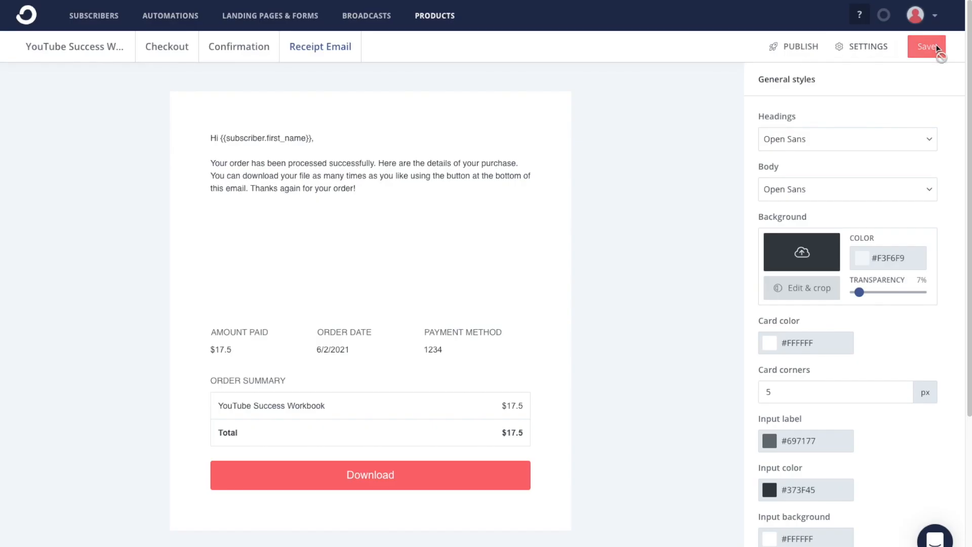
left_click(817, 47)
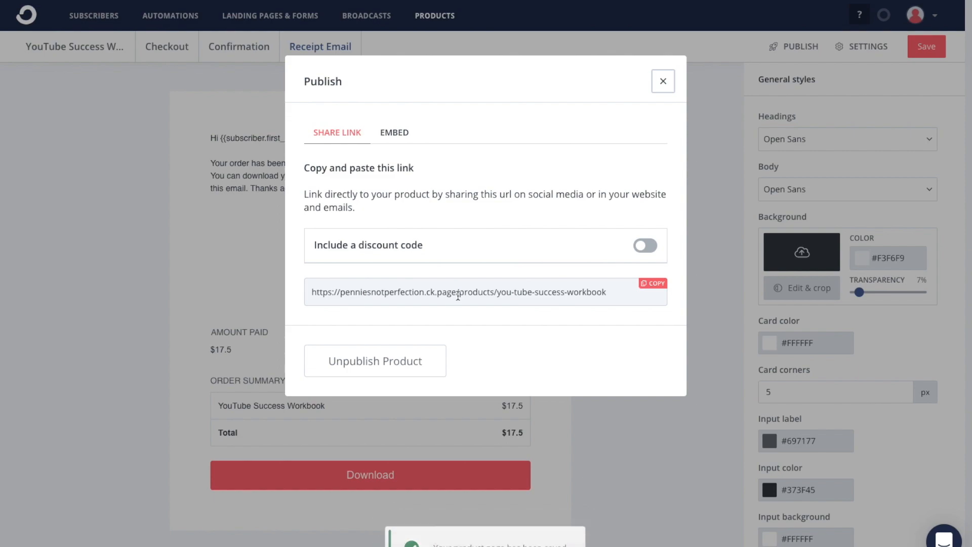
Copy the product's share link, open it in a new browser tab and try the purchase button.
left_click(656, 284)
key("ctrl+t")
key("ctrl+v")
key("Return")
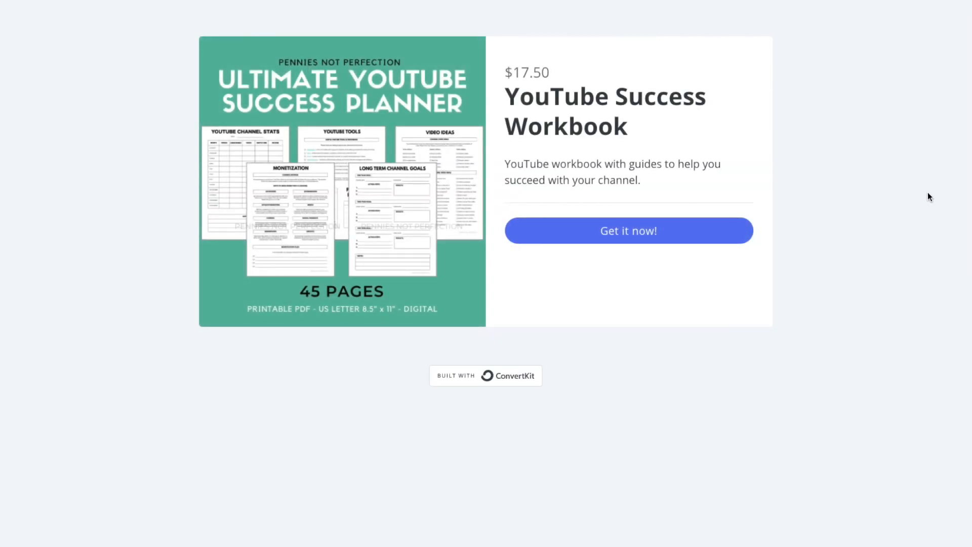
left_click(640, 227)
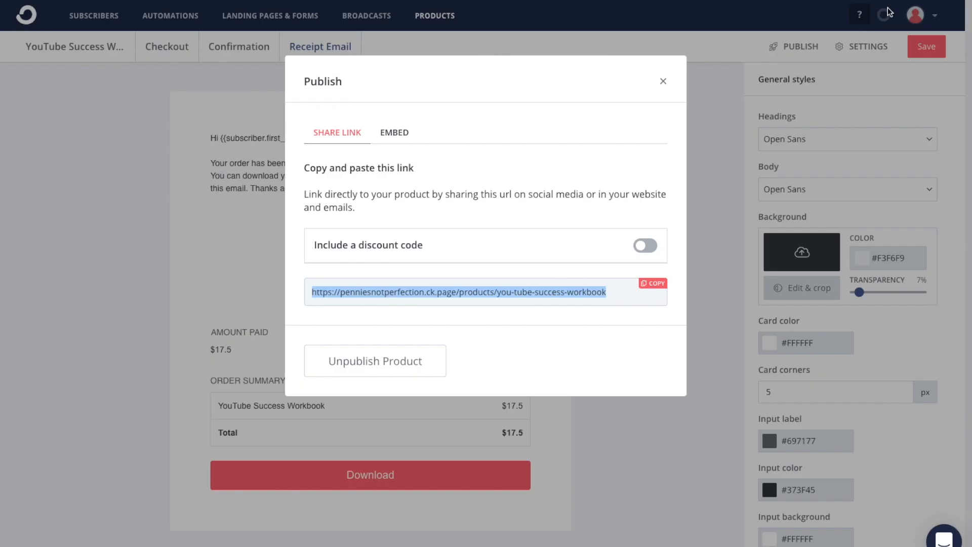
Review the website embed code in the product's publishing options, and save the product page.
left_click(395, 133)
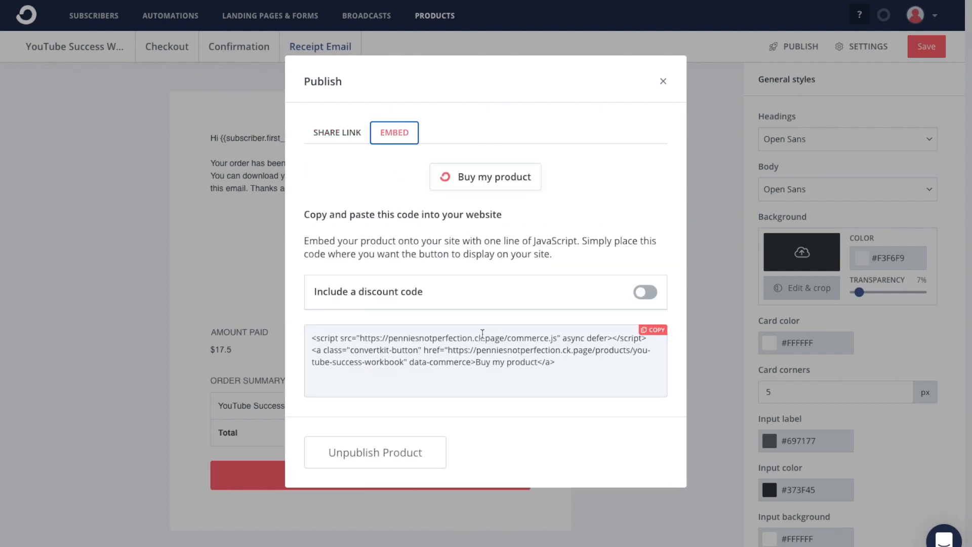
double_click(464, 360)
left_click(583, 393)
left_click(658, 84)
left_click(926, 46)
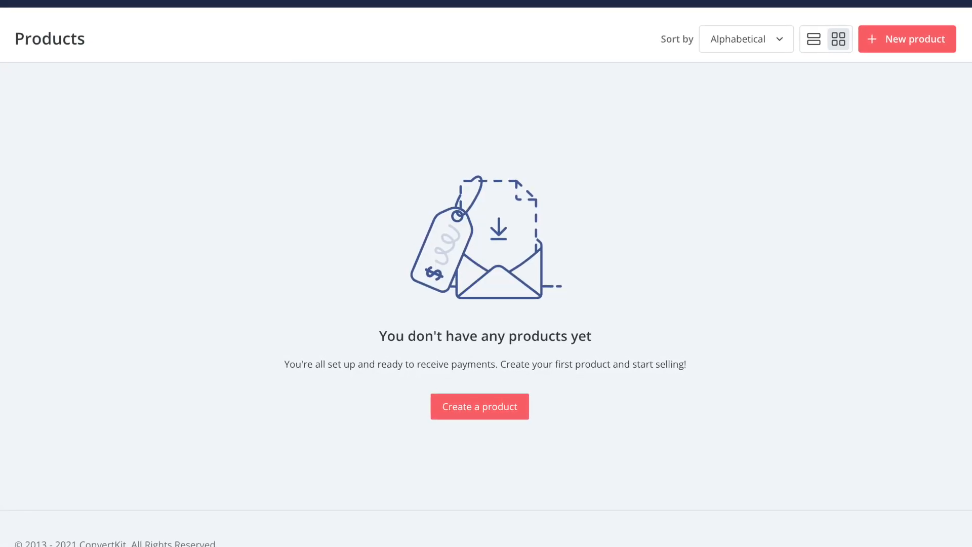